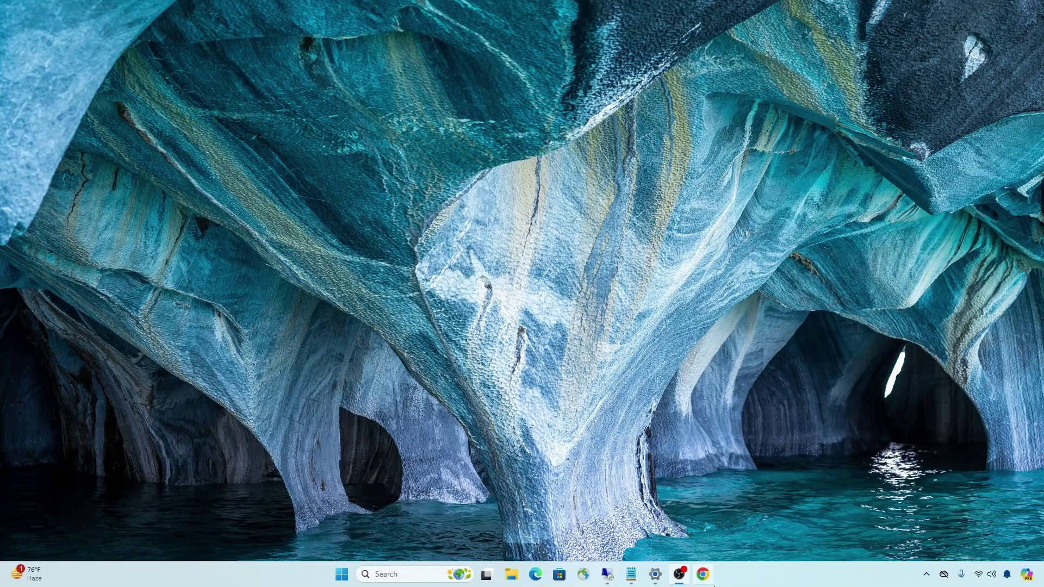
Step: Search Google for 'download python' in Chrome
{"action": "left_click", "coordinate": [706, 578]}
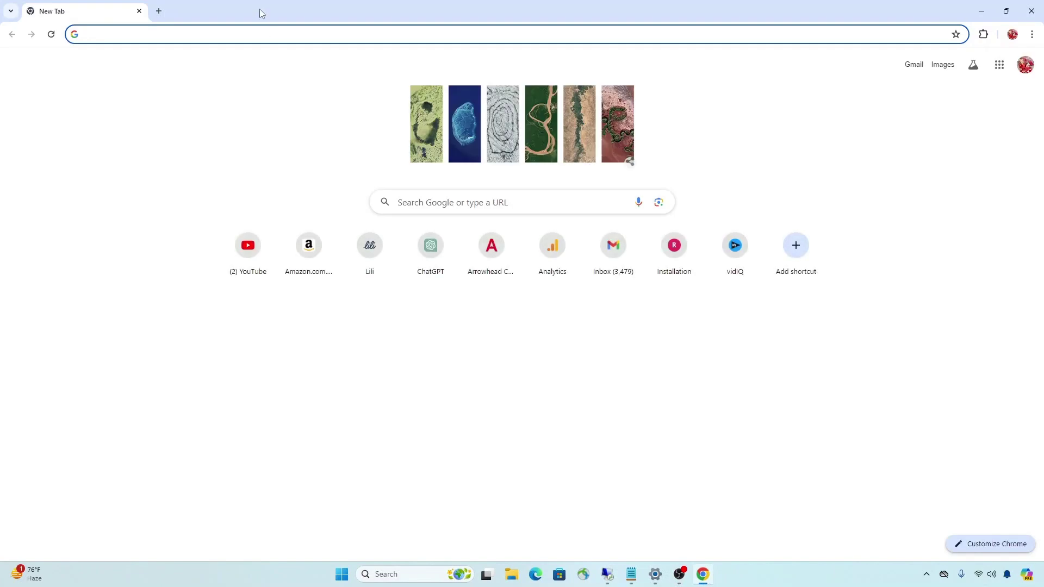
{"action": "left_click", "coordinate": [259, 34]}
{"action": "type", "text": "download"}
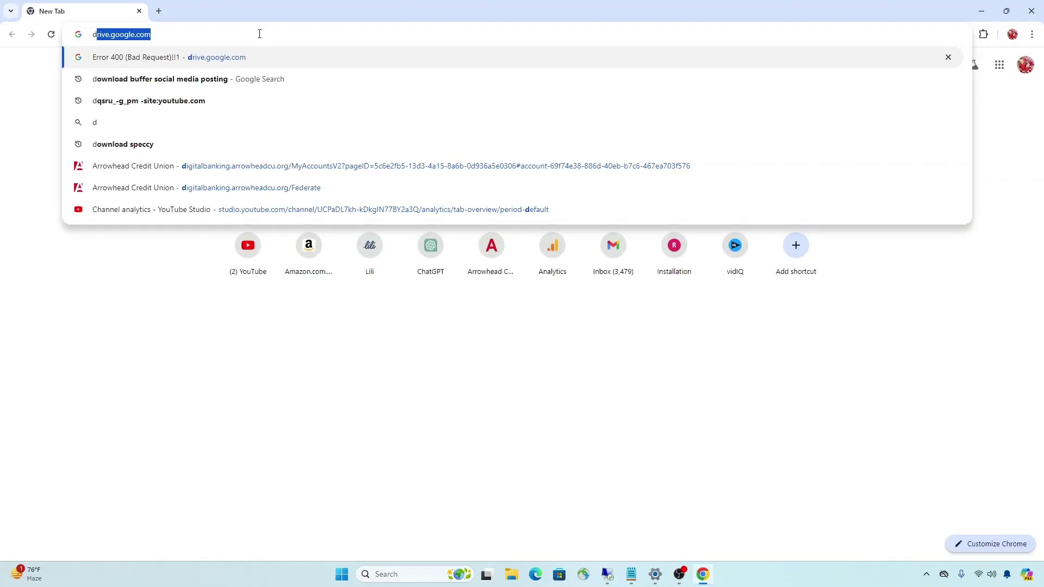
{"action": "type", "text": " python"}
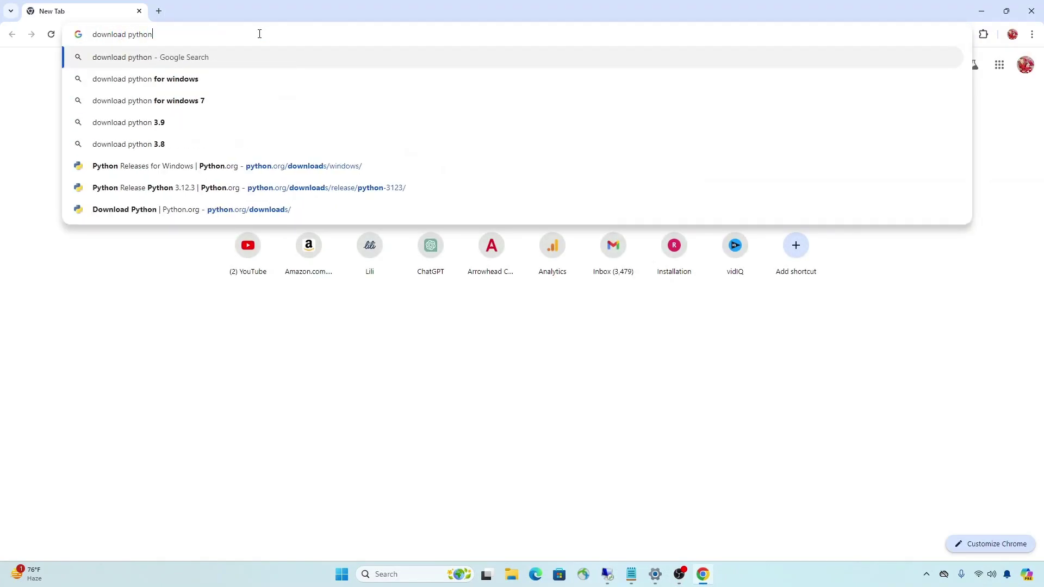
{"action": "key", "text": "Return"}
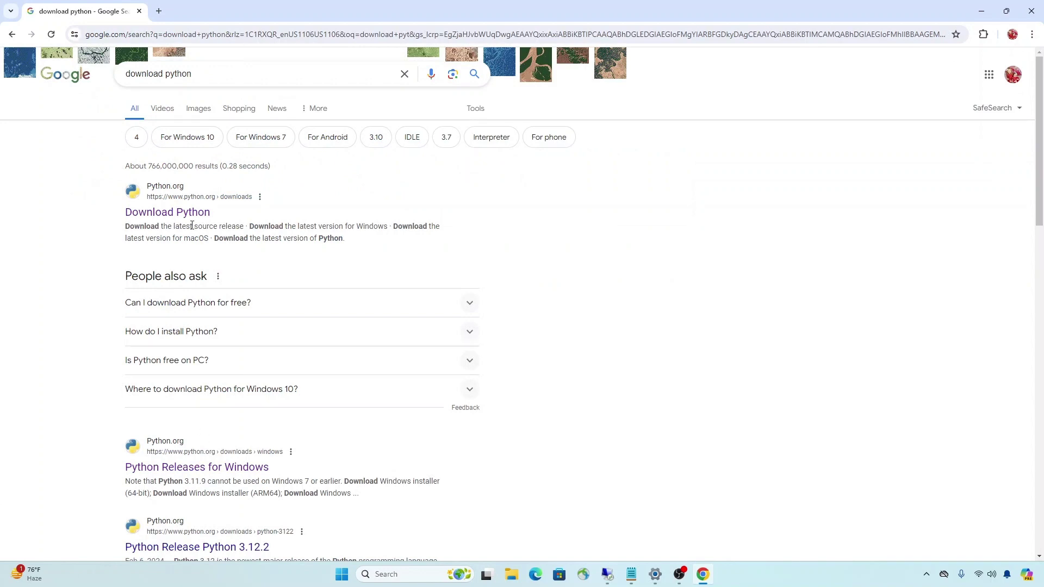
Step: Download python-3.12.3-amd64.exe from python.org's downloads page and confirm it in Chrome's download list
{"action": "left_click", "coordinate": [176, 213]}
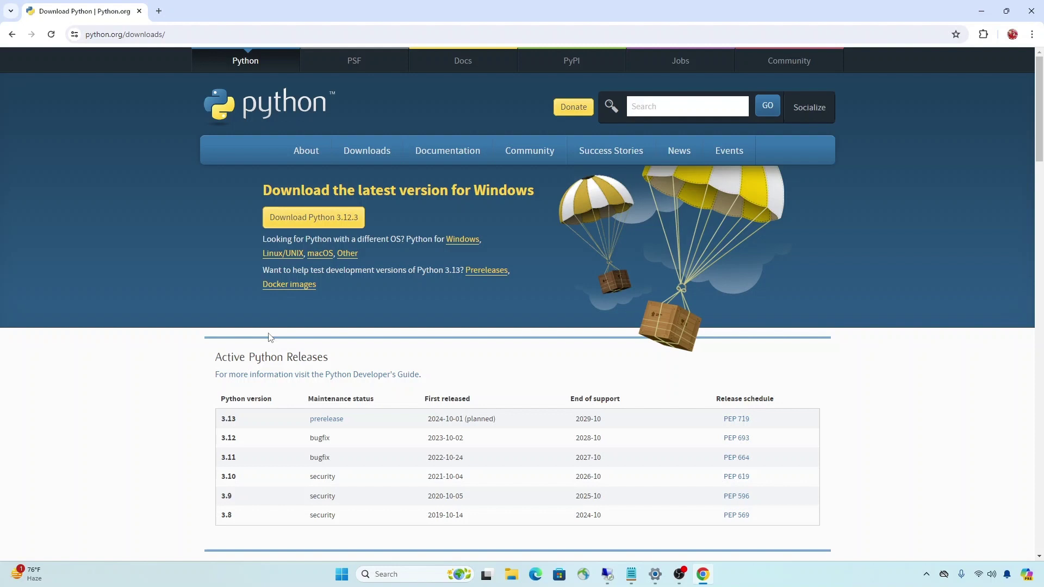
{"action": "left_click", "coordinate": [342, 223]}
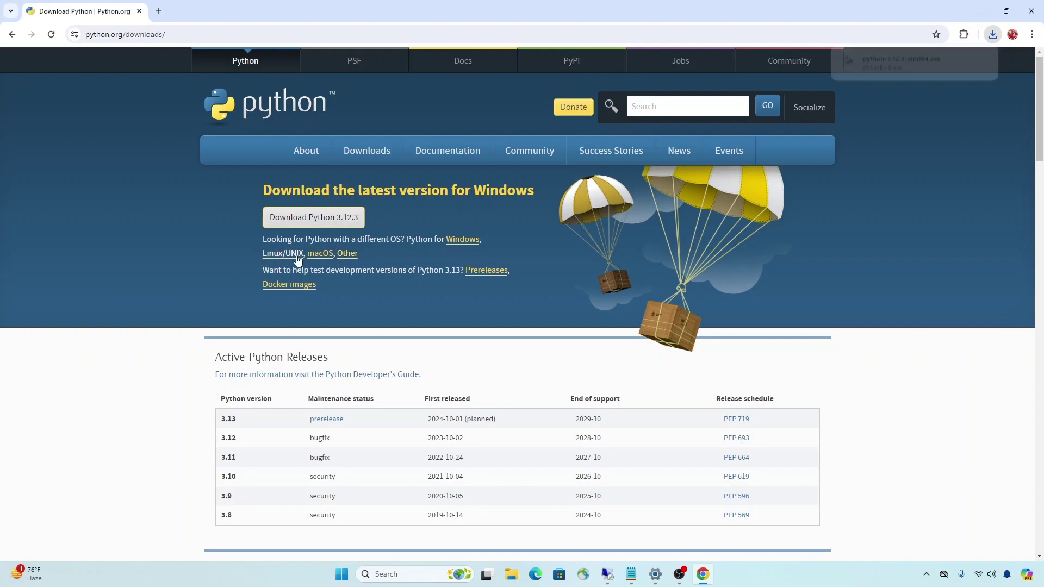
{"action": "left_click", "coordinate": [993, 34]}
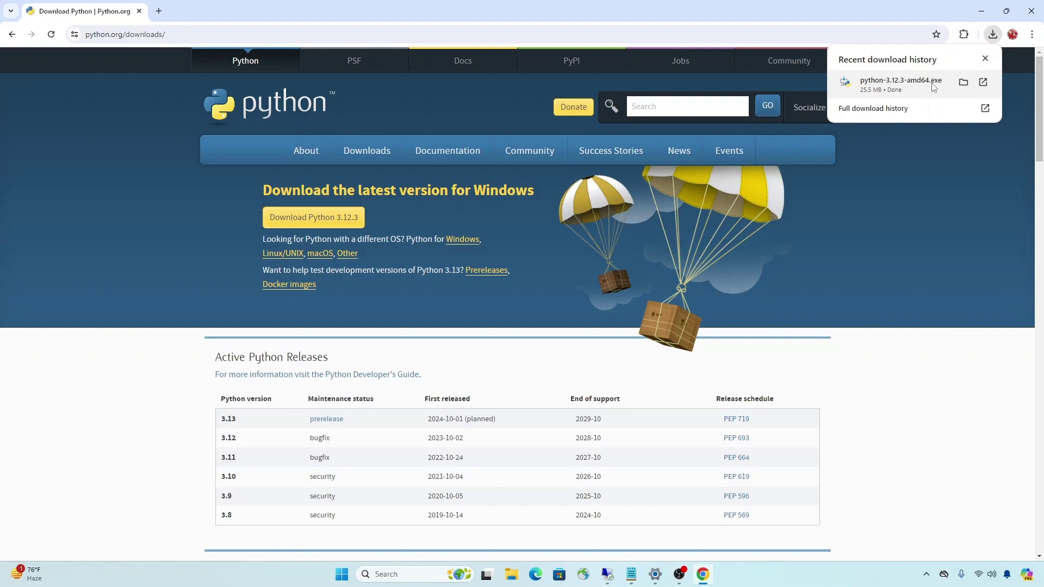
Step: Open the Downloads folder and launch python-3.12.3-amd64.exe
{"action": "left_click", "coordinate": [960, 85]}
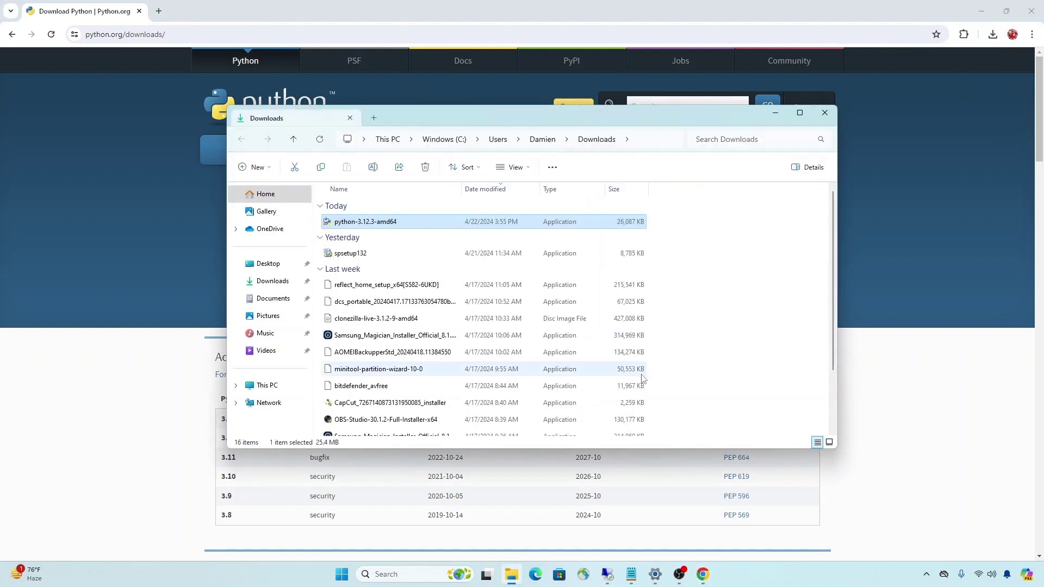
{"action": "double_click", "coordinate": [369, 221]}
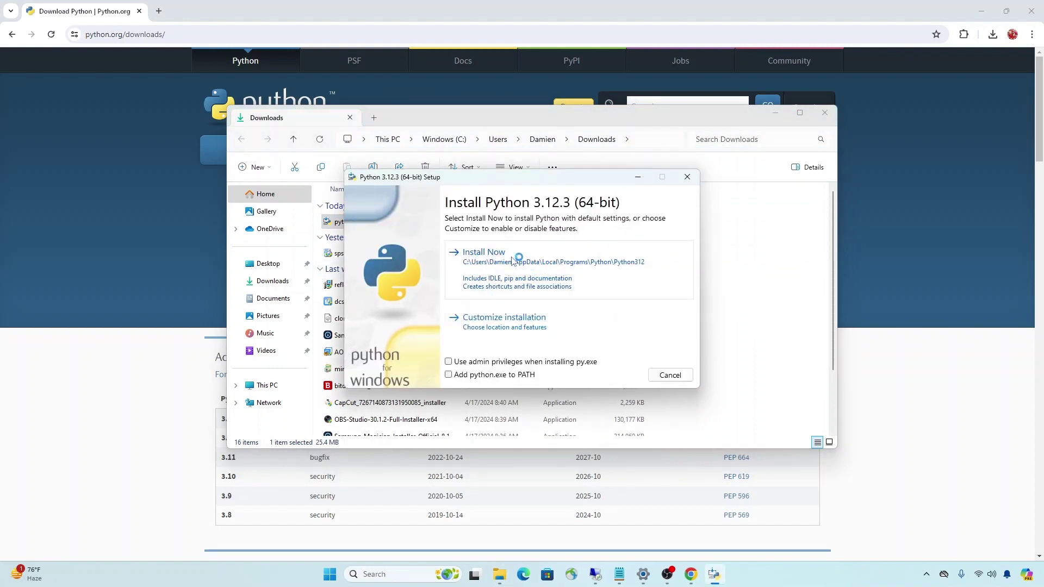
Step: Enable adding python.exe to PATH and customize the install with the py launcher for all users
{"action": "left_click", "coordinate": [467, 379]}
{"action": "left_click", "coordinate": [775, 116]}
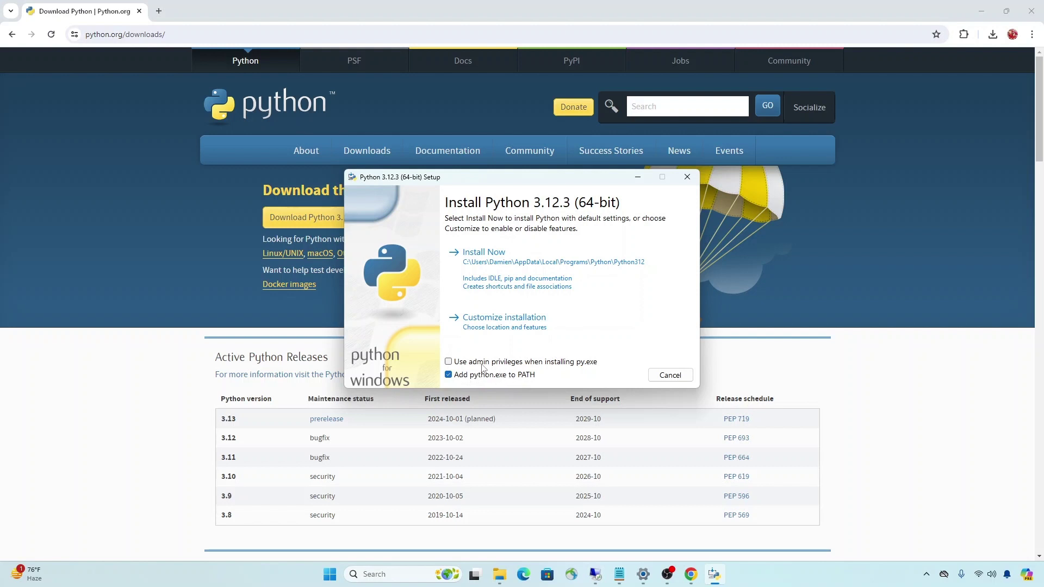
{"action": "left_click", "coordinate": [476, 325]}
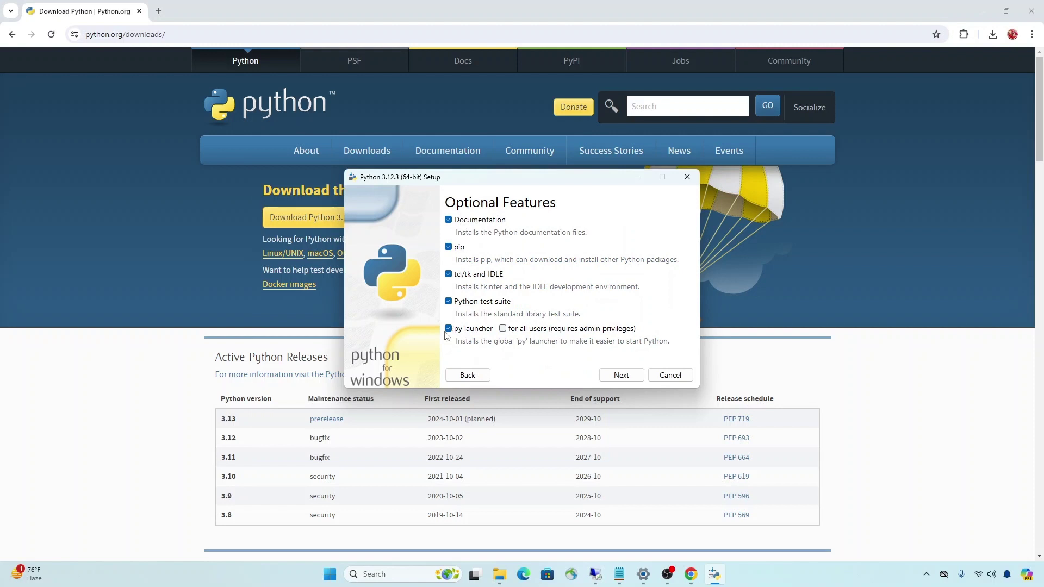
{"action": "left_click", "coordinate": [503, 328]}
{"action": "left_click", "coordinate": [633, 380]}
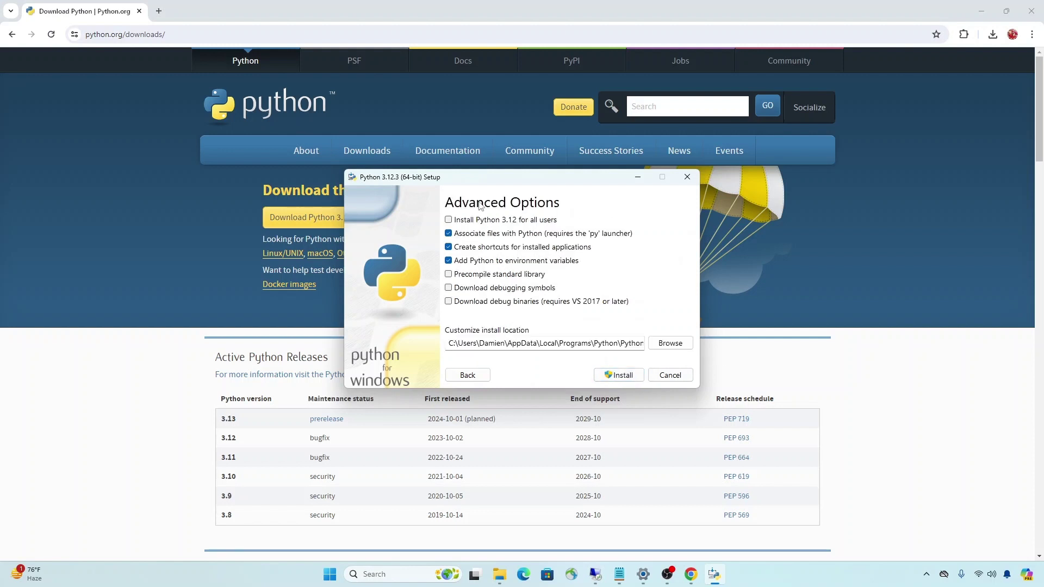
Step: Install Python 3.12 for all users, approving the administrator prompt, until setup reports success
{"action": "left_click", "coordinate": [503, 221]}
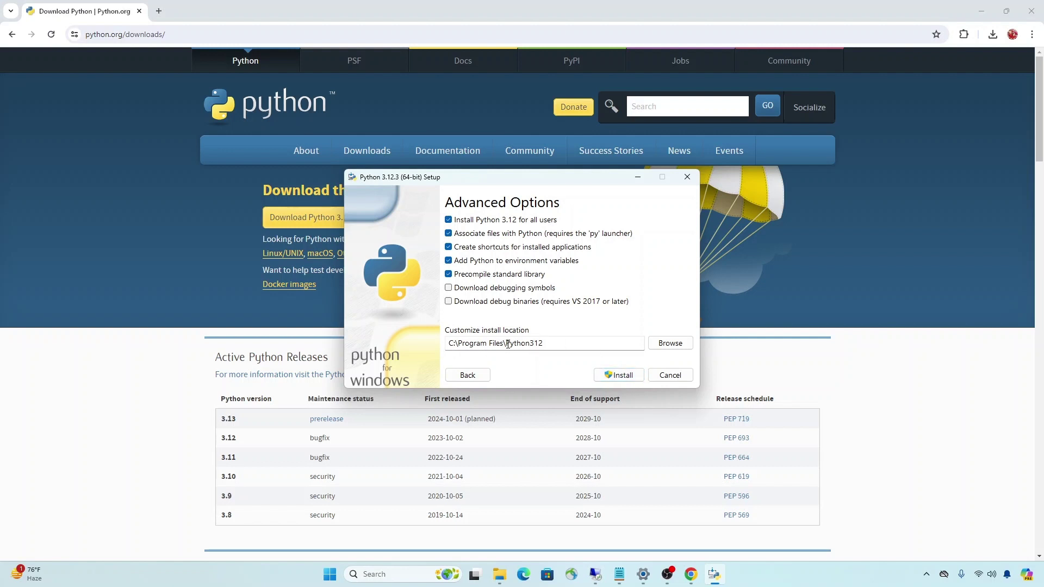
{"action": "left_click", "coordinate": [620, 375]}
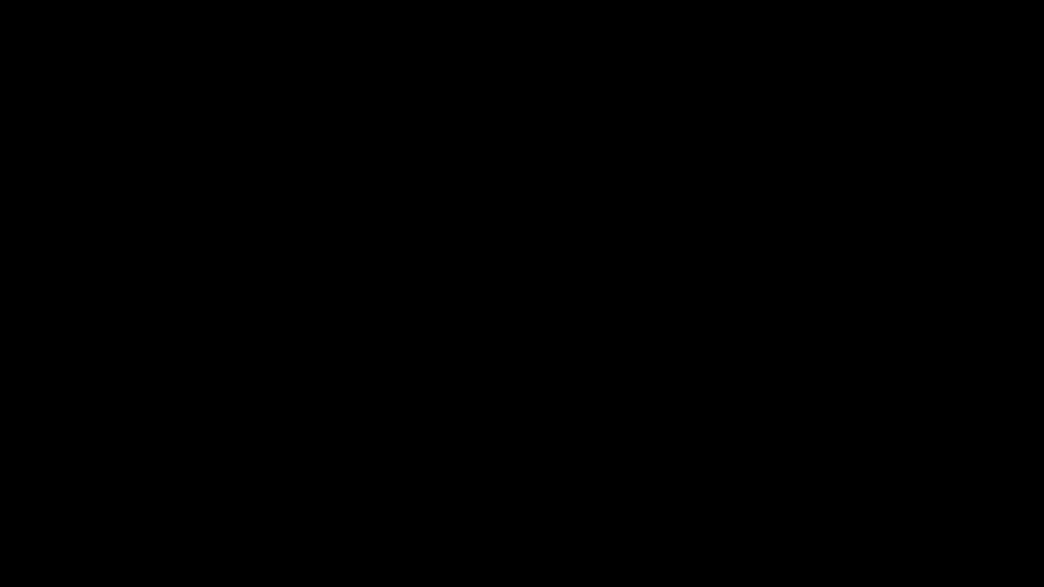
{"action": "left_click", "coordinate": [509, 387]}
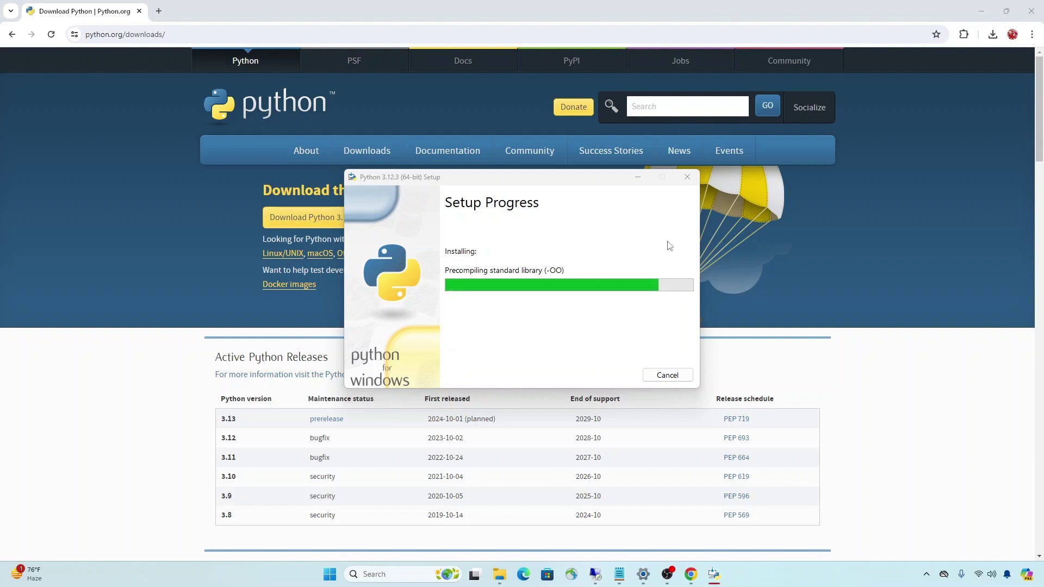
{"action": "mouse_move", "coordinate": [550, 154]}
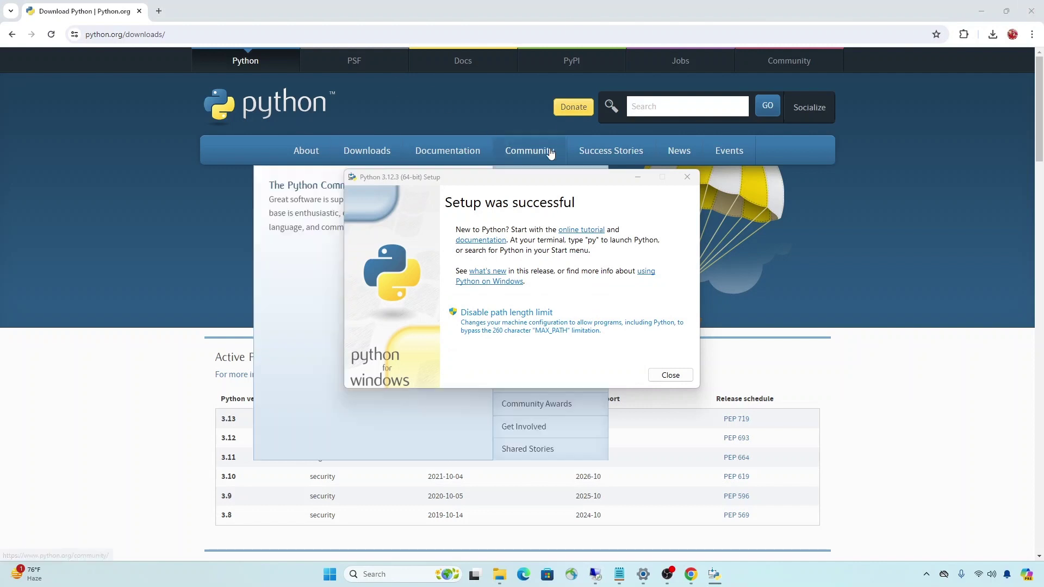
{"action": "left_click", "coordinate": [517, 206]}
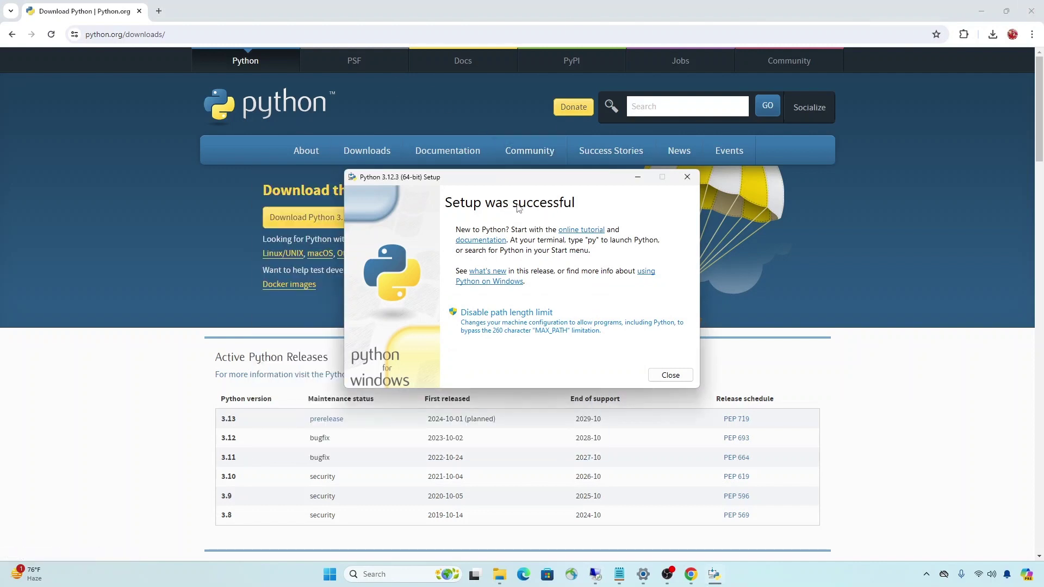
Step: Close the finished installer and open Command Prompt via a Start search for cmd
{"action": "left_click", "coordinate": [671, 376]}
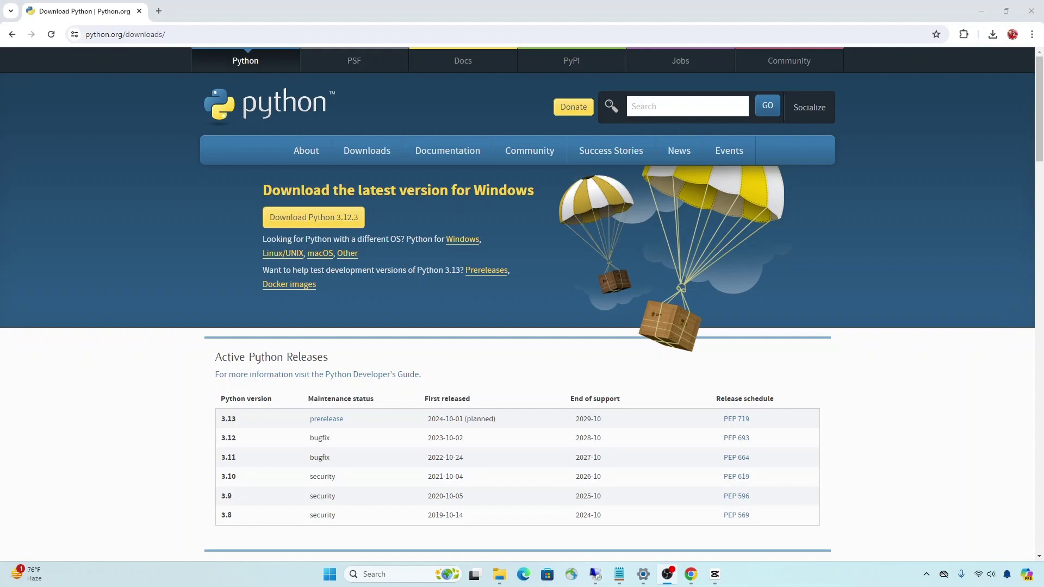
{"action": "right_click", "coordinate": [328, 579]}
{"action": "left_click", "coordinate": [329, 578]}
{"action": "left_click", "coordinate": [331, 579]}
{"action": "type", "text": "cmd"}
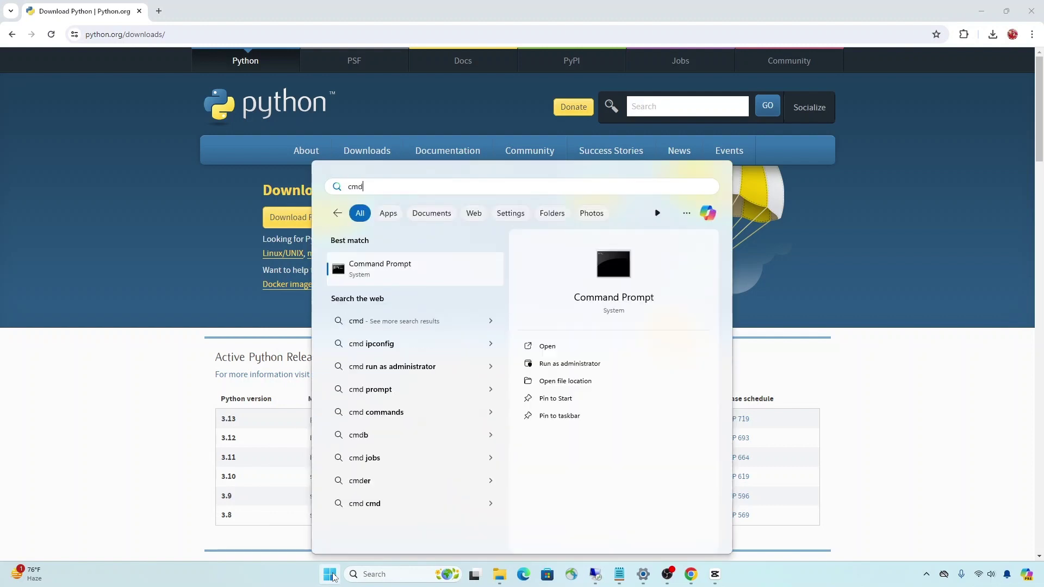
{"action": "left_click", "coordinate": [387, 280]}
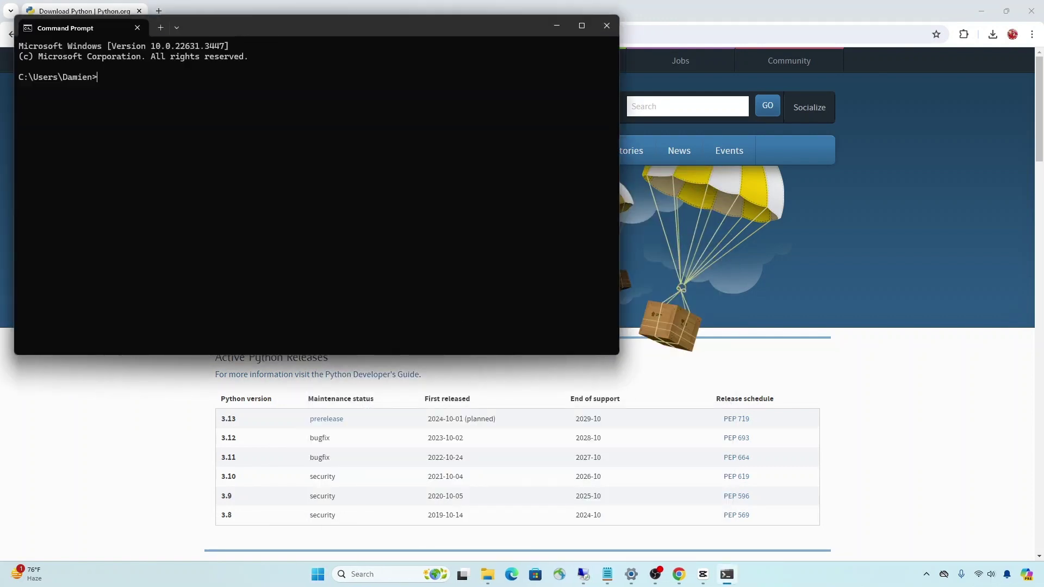
Step: Confirm python --version shows 3.12.3, then print 'I will subscribe to the IT-Unicorn' in the interpreter
{"action": "type", "text": "python --version"}
{"action": "key", "text": "Return"}
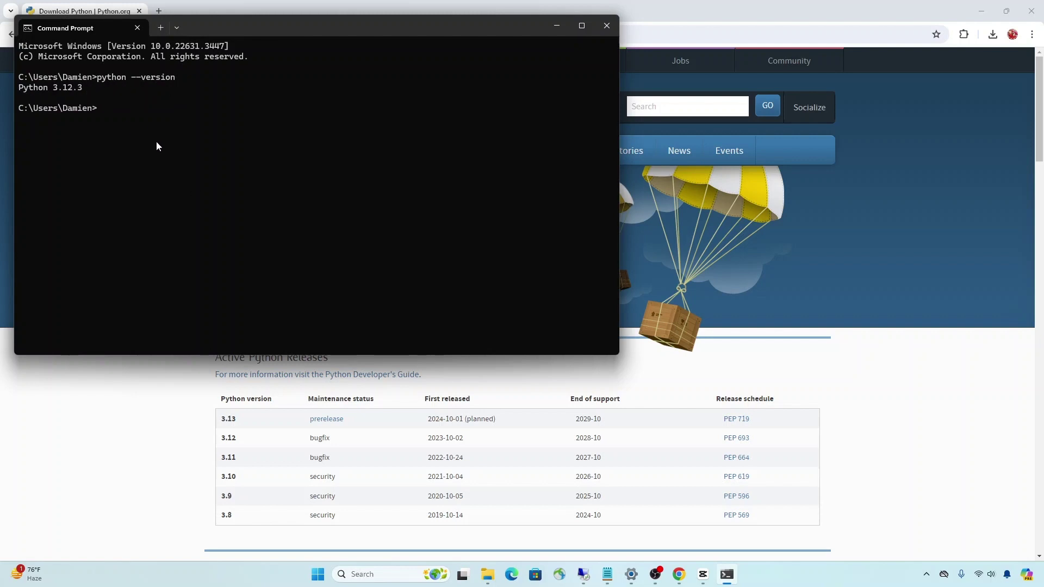
{"action": "type", "text": "python"}
{"action": "key", "text": "Return"}
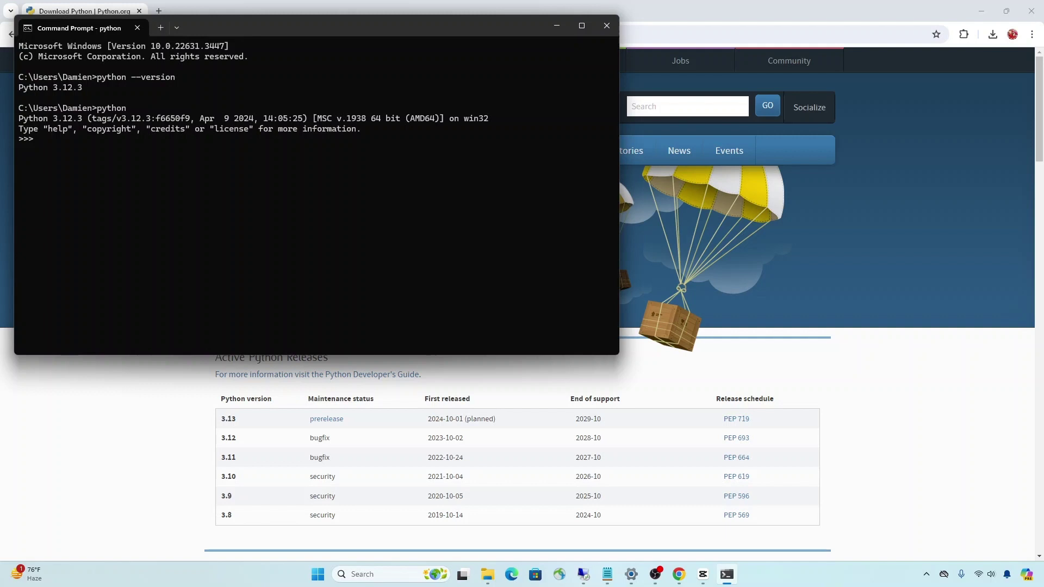
{"action": "type", "text": "int(\"I will subscribe to the IT-"}
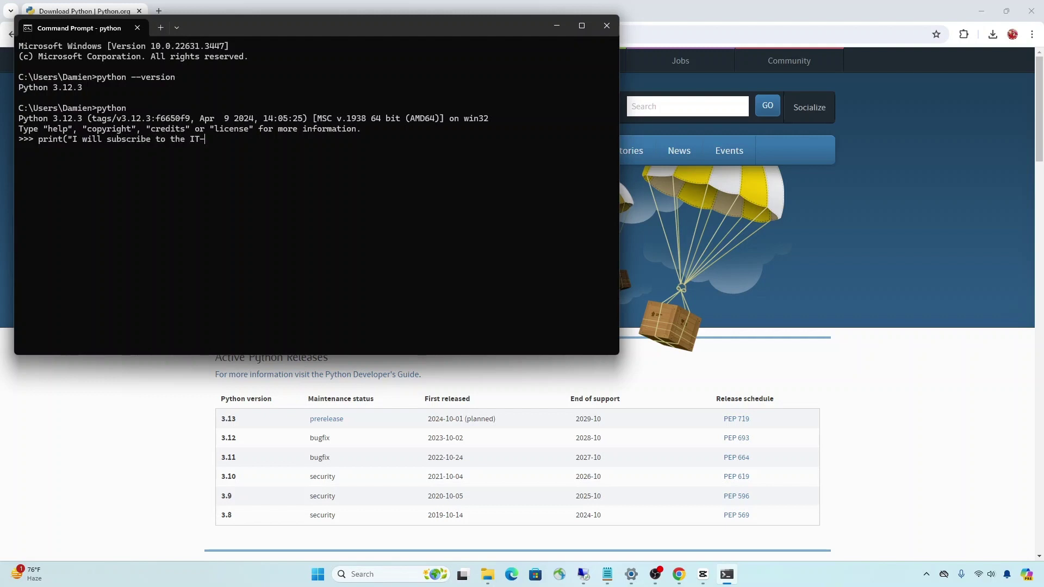
{"action": "type", "text": "Uniocr"}
{"action": "key", "text": "Return"}
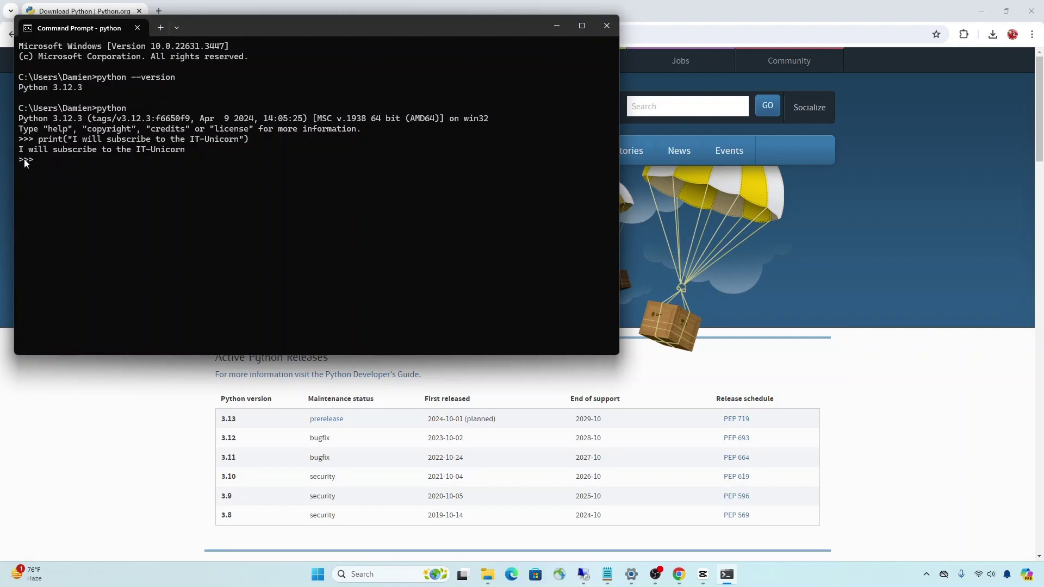
Step: Close Command Prompt and open the IDLE shell, centred on screen
{"action": "left_click", "coordinate": [606, 26]}
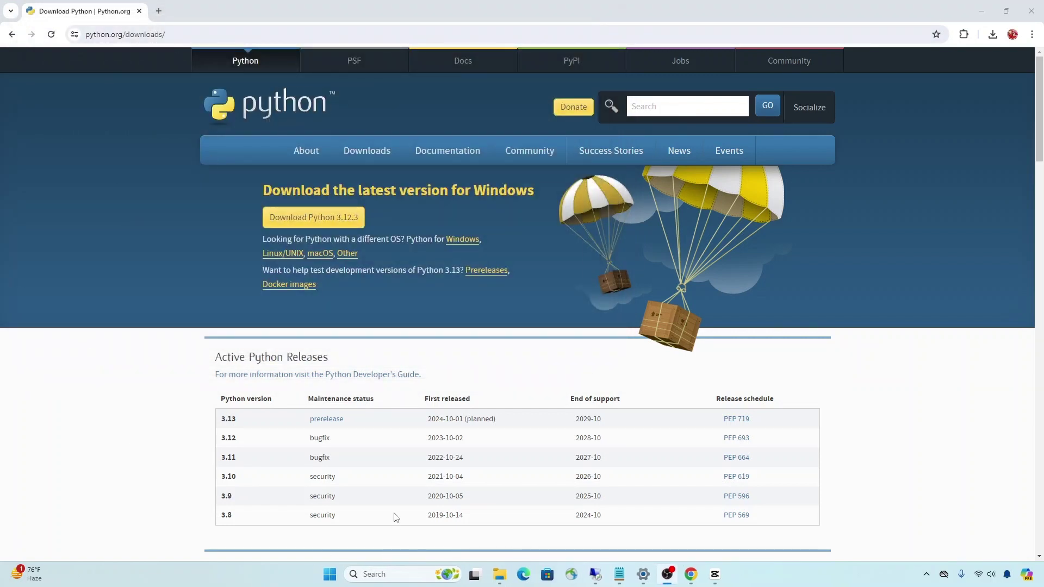
{"action": "key", "text": "super"}
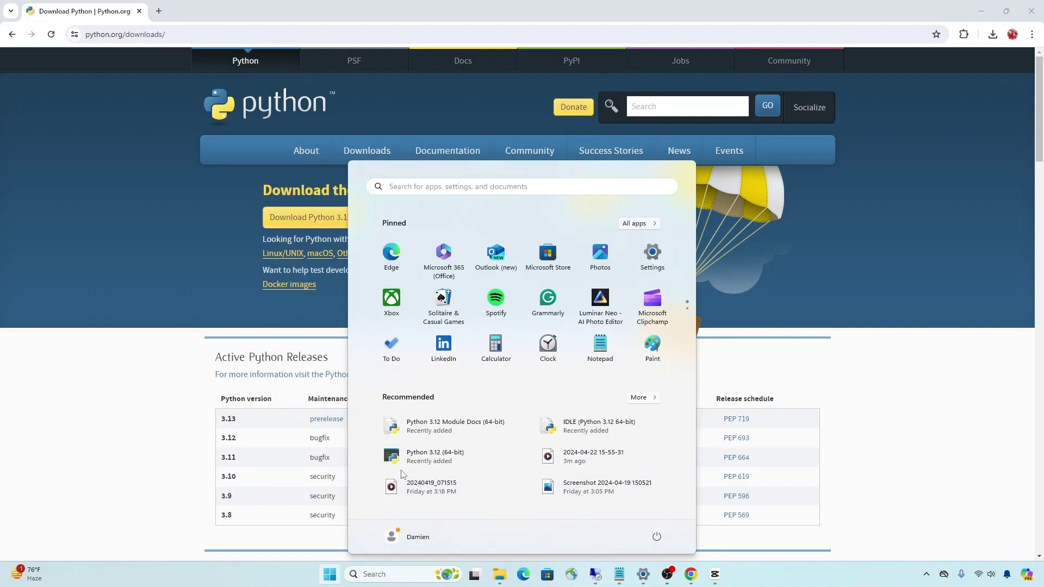
{"action": "type", "text": "id"}
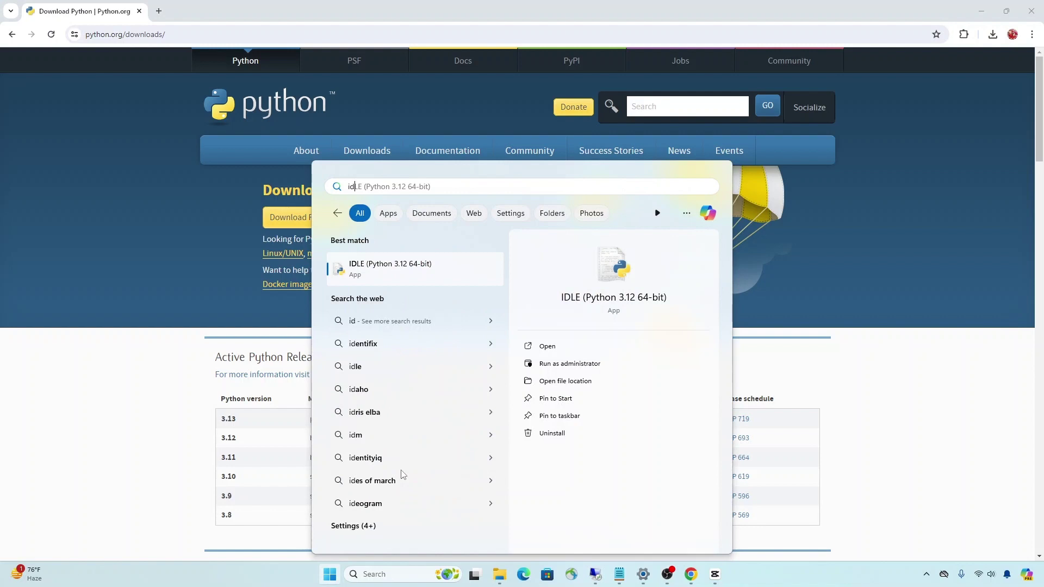
{"action": "type", "text": "le"}
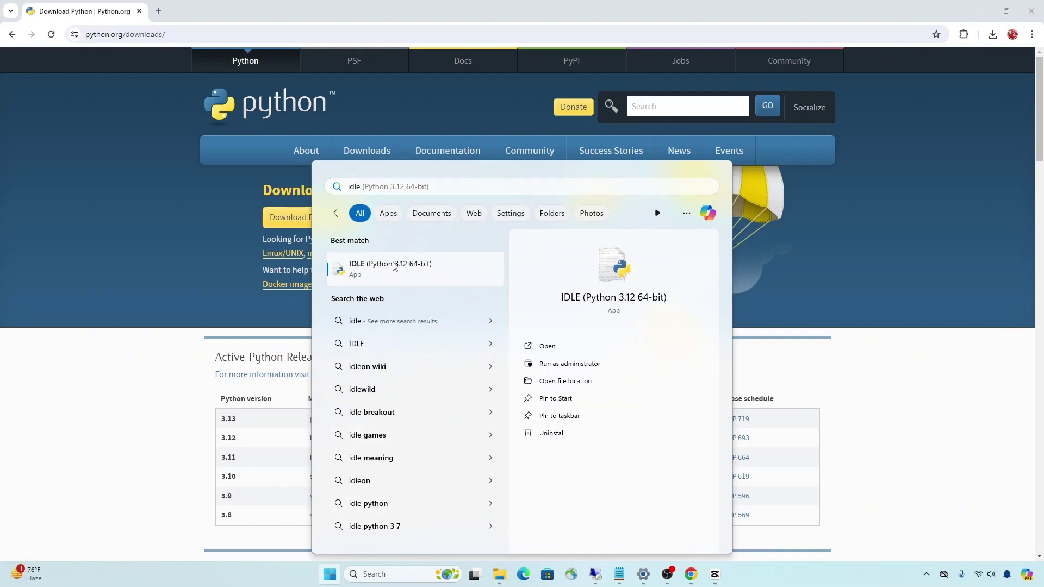
{"action": "left_click", "coordinate": [424, 267]}
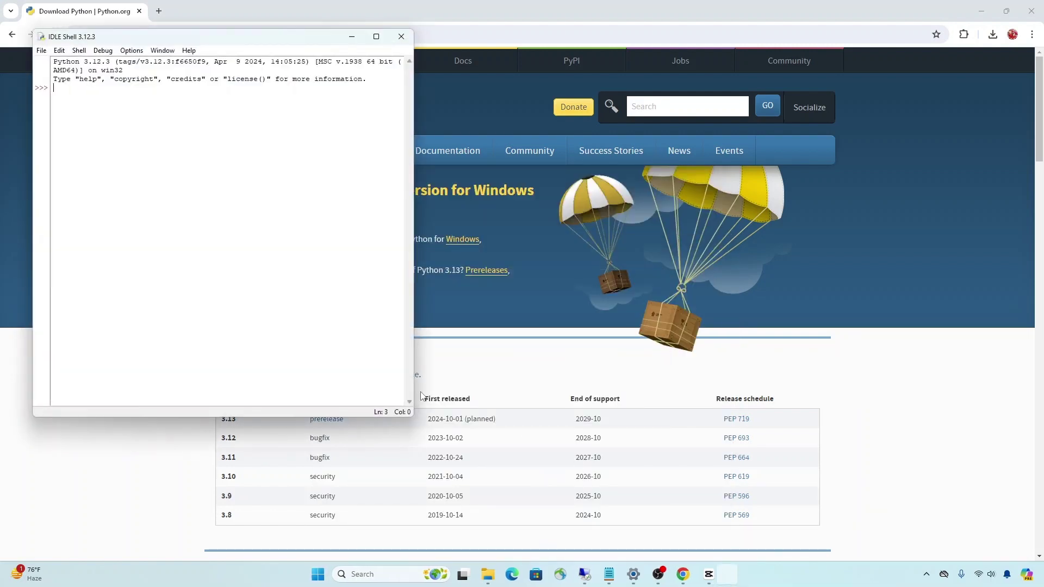
{"action": "left_click_drag", "start_coordinate": [133, 36], "coordinate": [338, 121]}
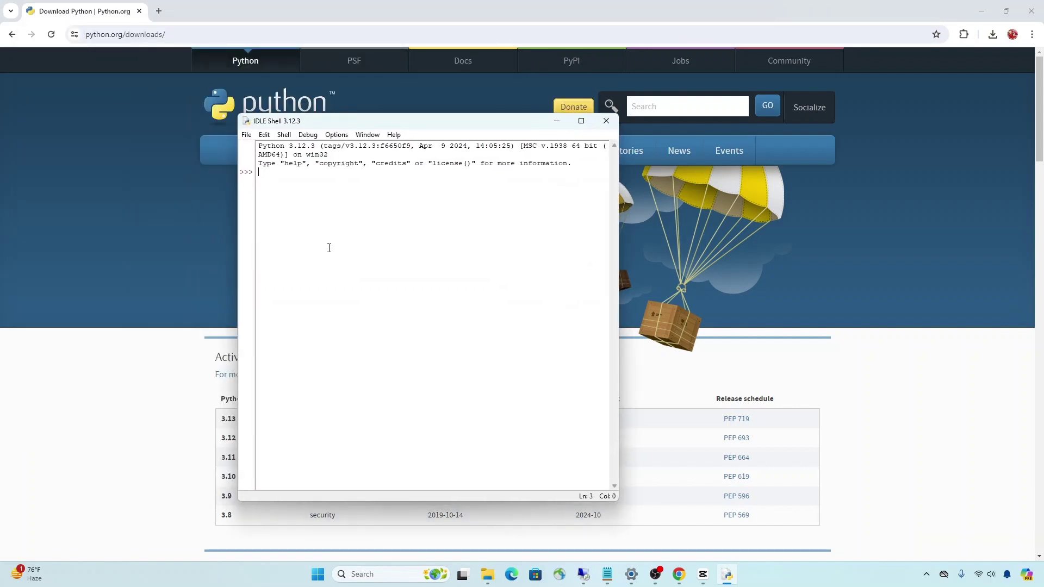
Step: Print the 'Please subscribe, comment, and hit the thumb' message in IDLE
{"action": "type", "text": "print("}
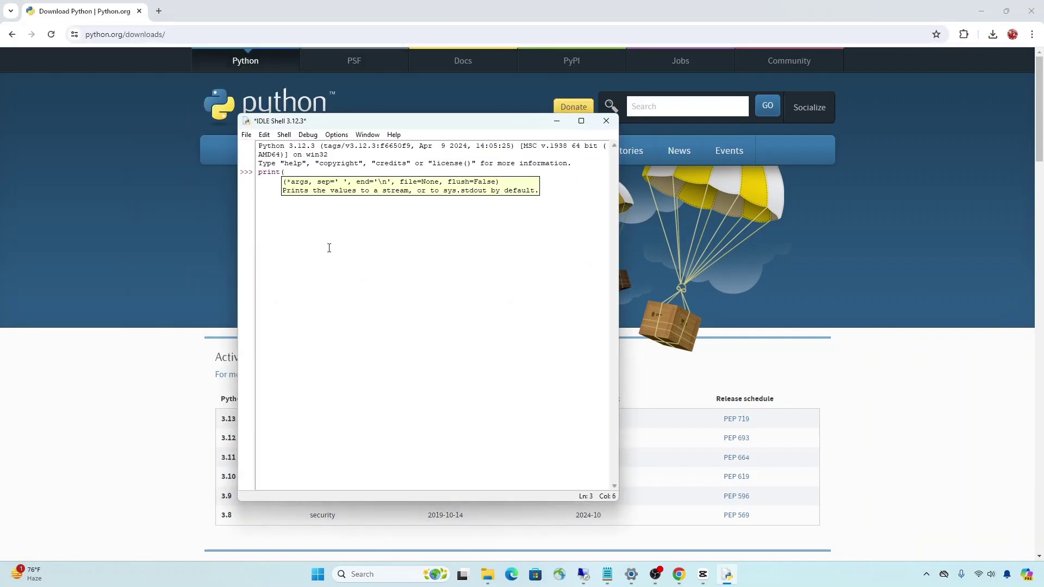
{"action": "type", "text": "\"Please subscibe, comment, and hi"}
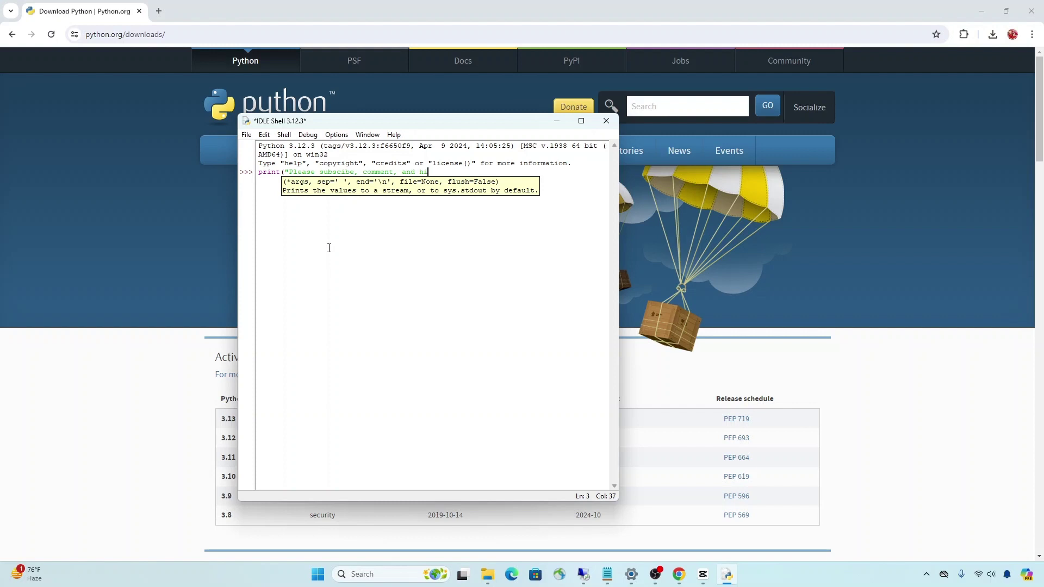
{"action": "type", "text": "t the thubm"}
{"action": "key", "text": "BackSpace"}
{"action": "key", "text": "BackSpace"}
{"action": "type", "text": "mb"}
{"action": "key", "text": "Return"}
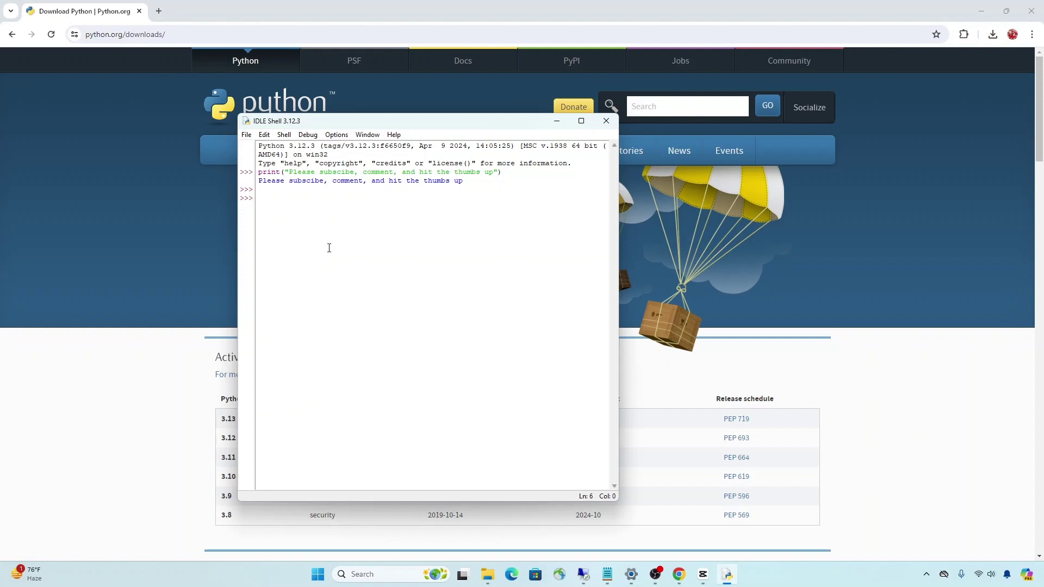
Step: Assign d = 10 and e = 5, then print(d+e) to get 15
{"action": "type", "text": "a"}
{"action": "key", "text": "Left"}
{"action": "type", "text": "= 10"}
{"action": "key", "text": "Return"}
{"action": "type", "text": "e = 5"}
{"action": "key", "text": "Return"}
{"action": "type", "text": "print("}
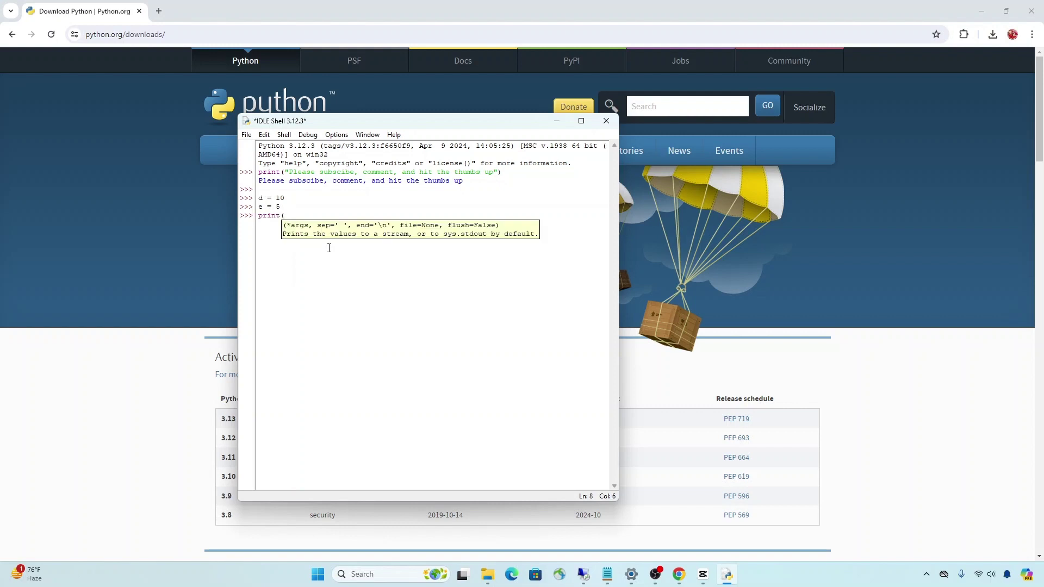
{"action": "type", "text": "d+e)"}
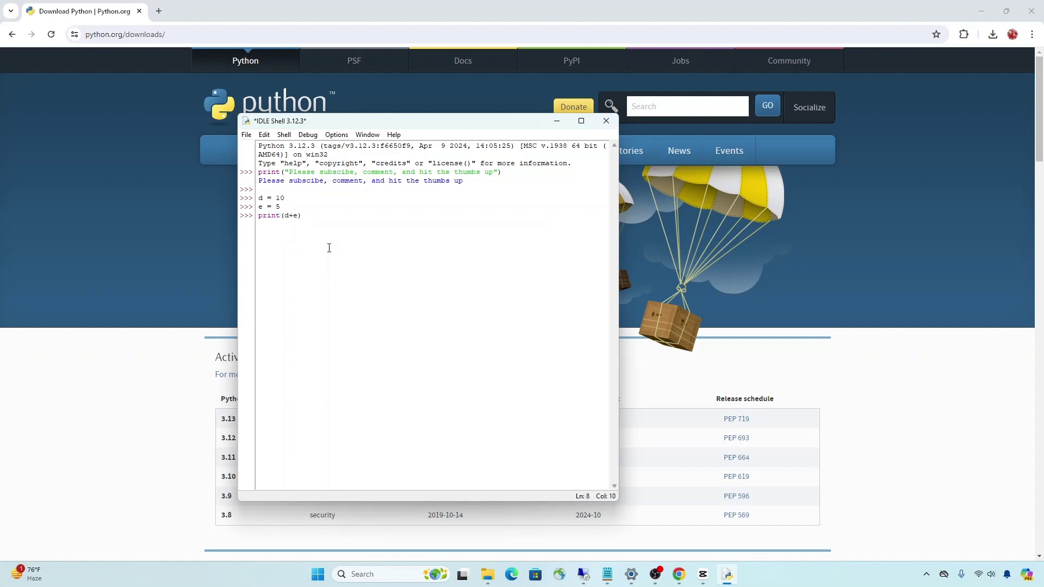
{"action": "key", "text": "Return"}
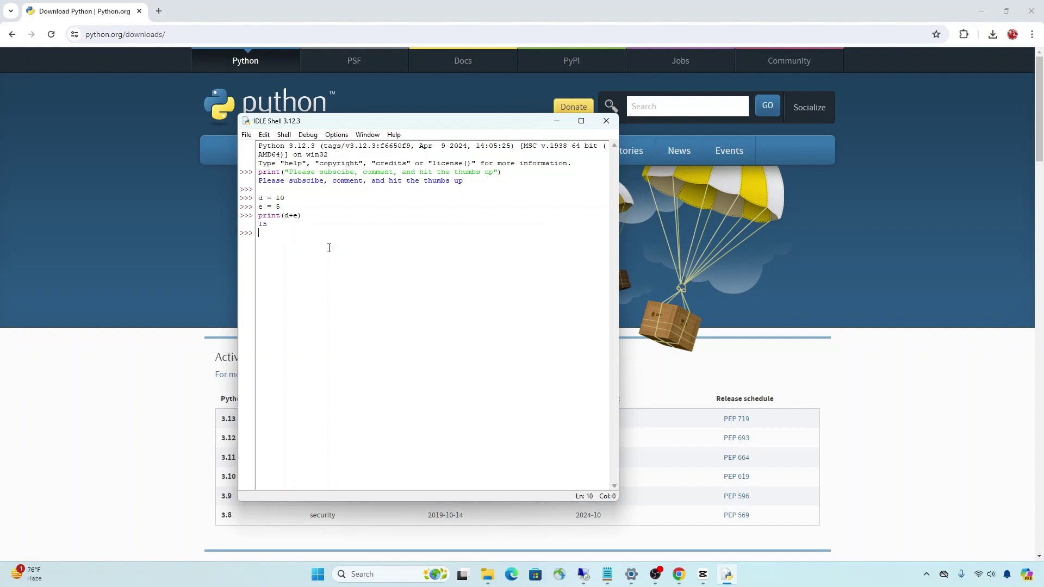